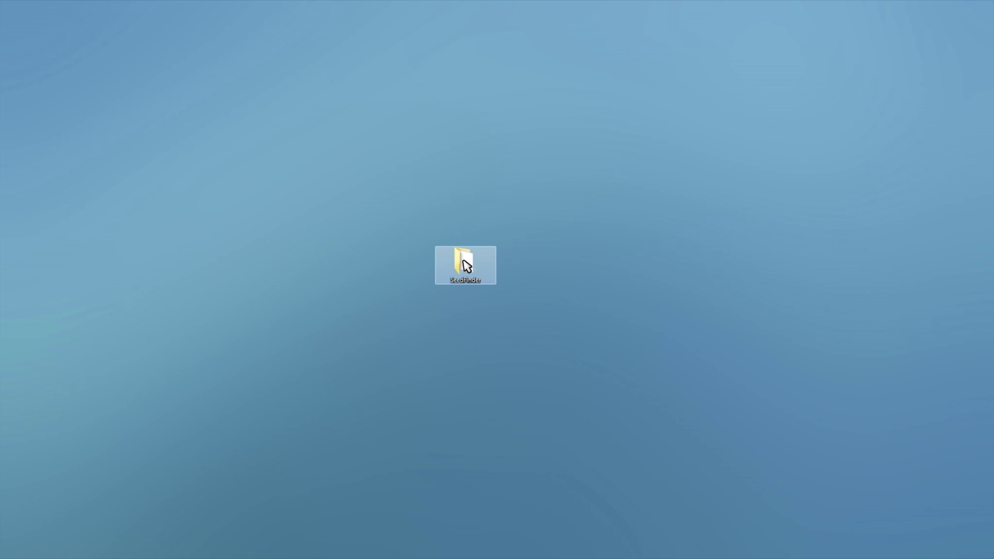
- Launch SeedFinder.jar from the SeedFinder folder and arrange its window beside the folder
double_click(467, 266)
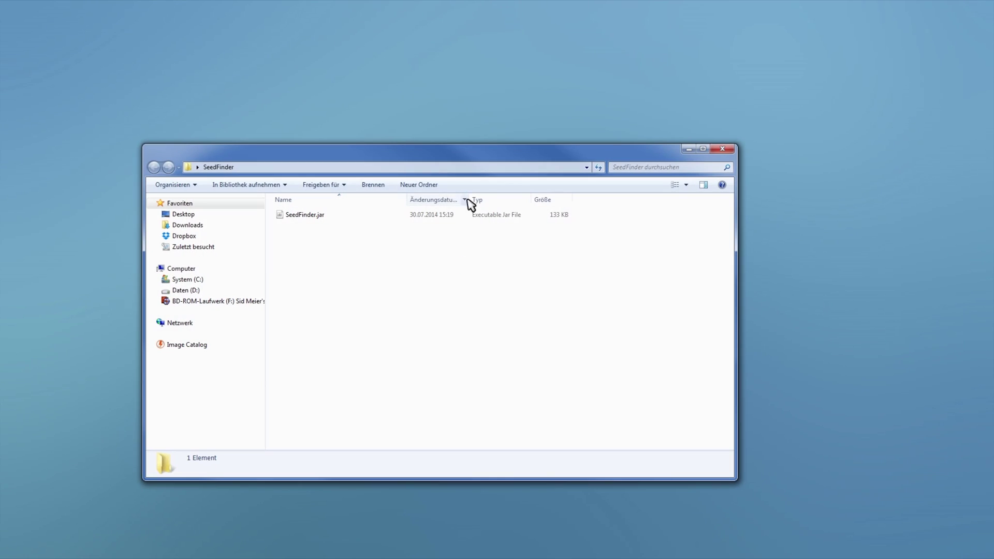
left_click(306, 215)
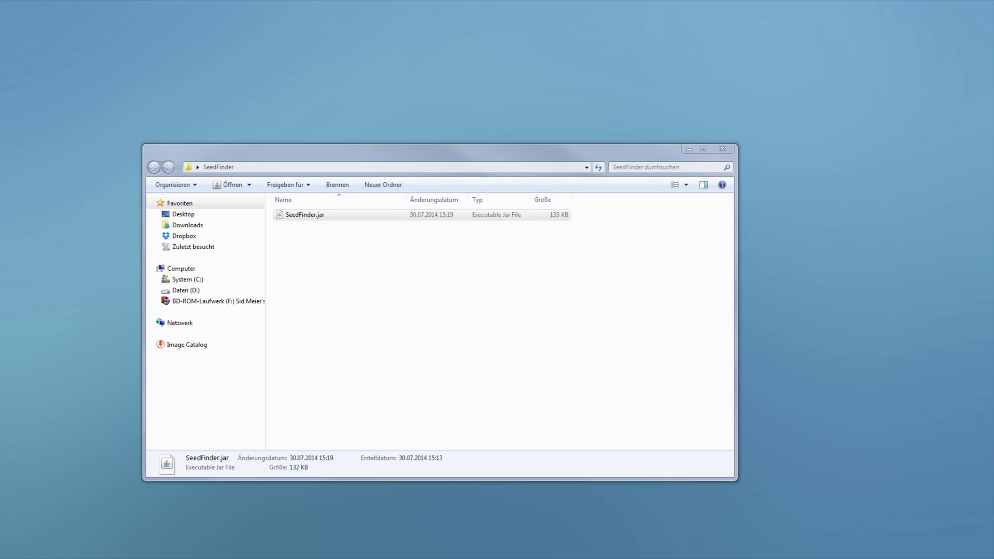
left_click_drag(60, 279, 762, 141)
left_click(332, 236)
left_click_drag(511, 162, 404, 8)
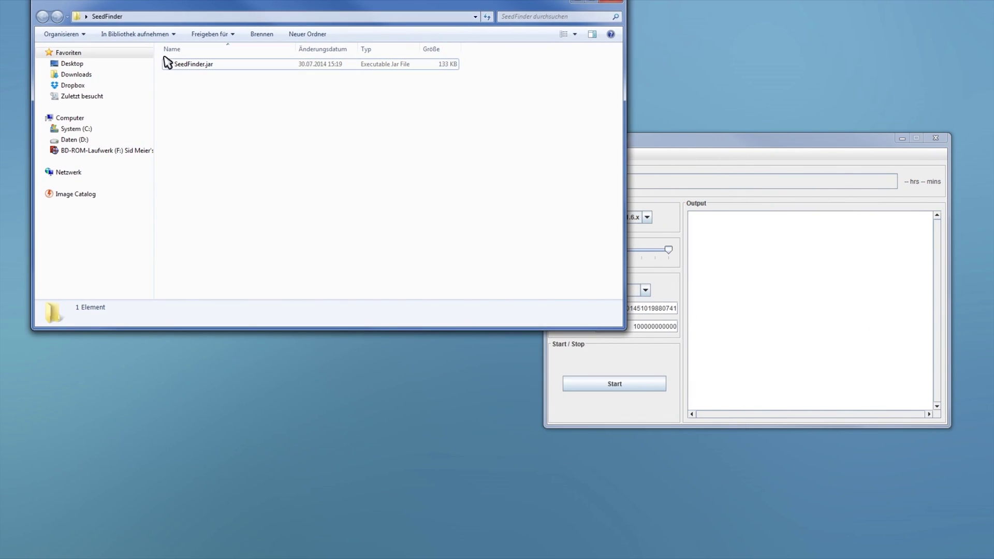
- Bring the SeedFinder window in front of the folder and move it up-left
left_click(799, 231)
left_click_drag(772, 143, 650, 122)
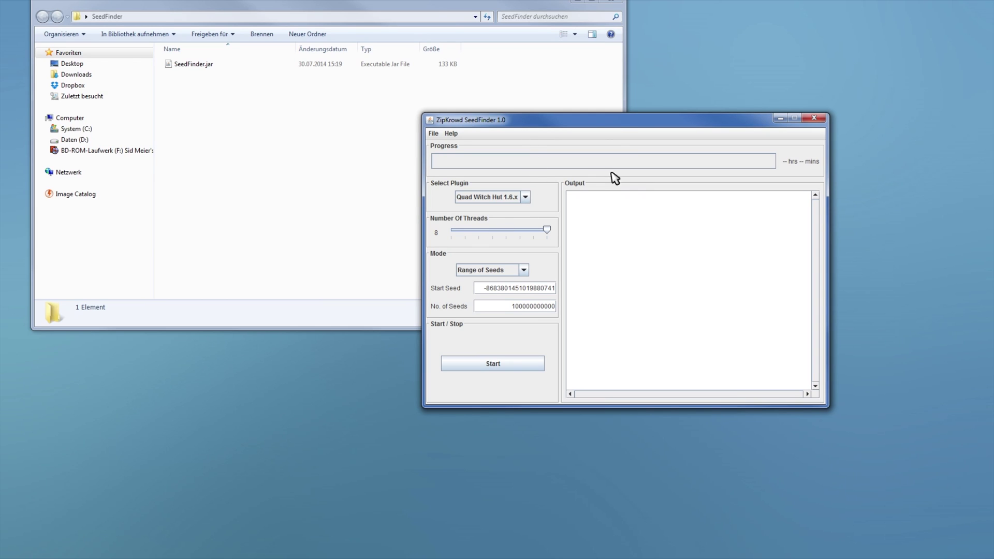
left_click_drag(624, 125, 511, 107)
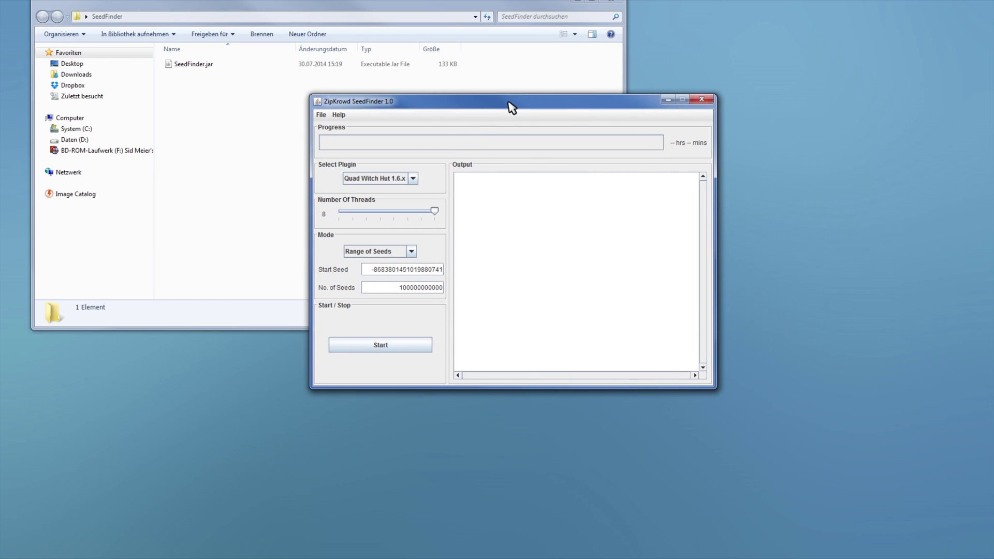
- Change the selected plugin from Quad Witch Hut 1.6.x to Quad Witch Hut 1.7.x
left_click(412, 181)
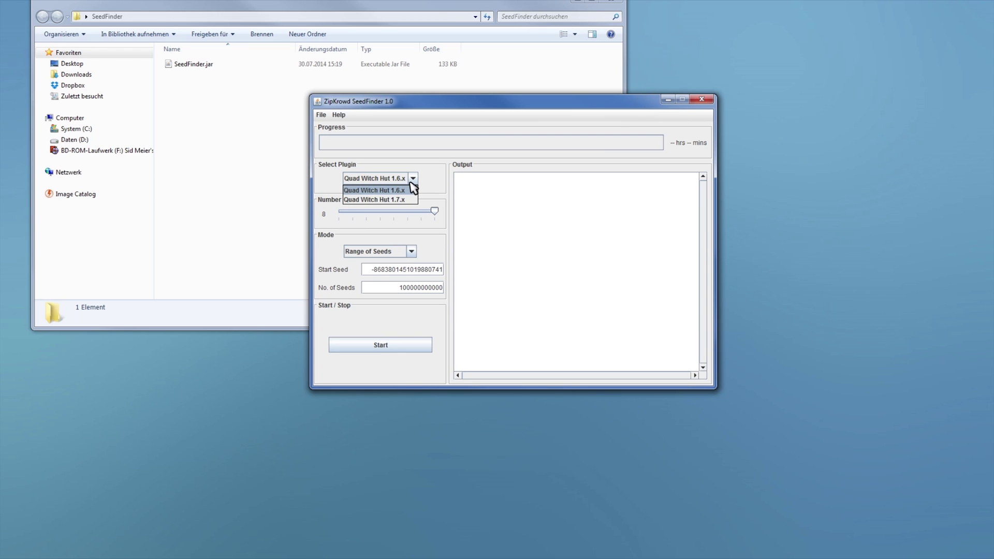
left_click(386, 190)
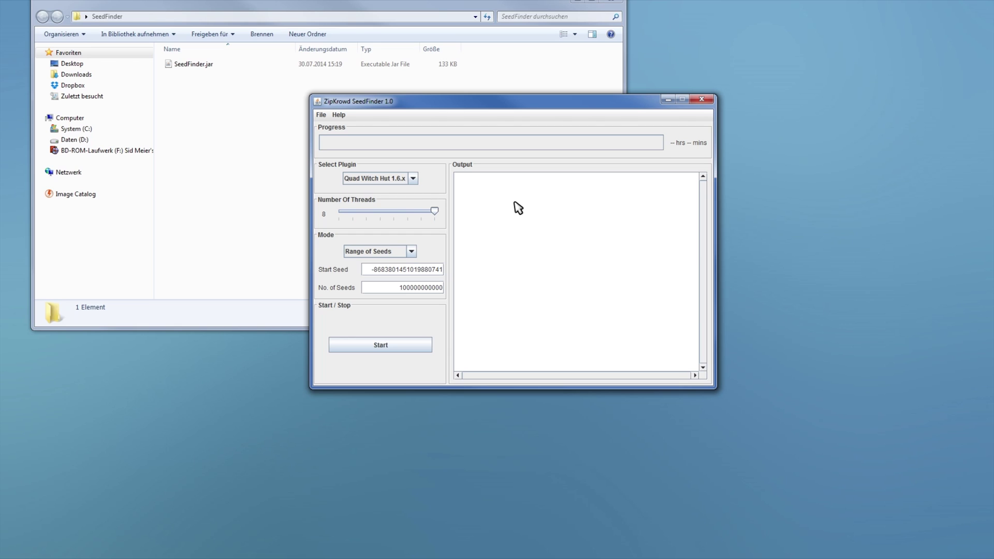
left_click(400, 178)
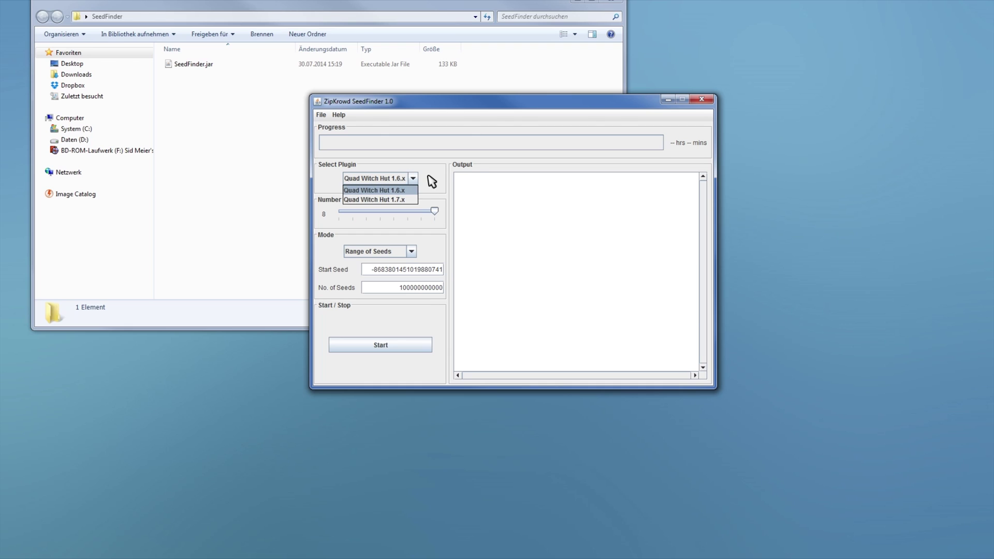
left_click(518, 181)
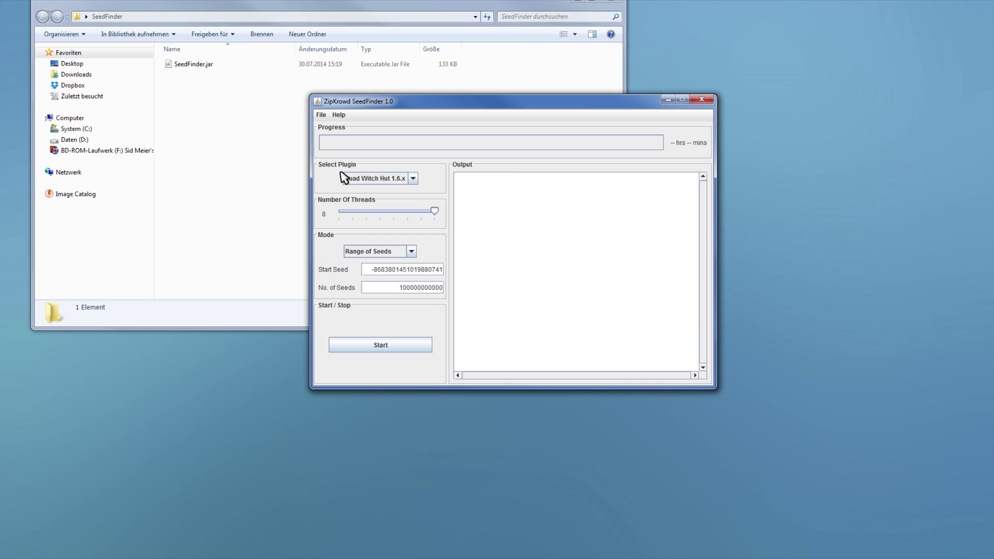
left_click(414, 179)
left_click(396, 198)
left_click(498, 218)
mouse_move(436, 211)
left_mouse_down()
mouse_move(348, 213)
mouse_move(449, 218)
left_mouse_up()
mouse_move(436, 214)
left_mouse_down()
mouse_move(395, 214)
mouse_move(448, 211)
mouse_move(384, 211)
mouse_move(452, 213)
mouse_move(371, 214)
mouse_move(437, 218)
left_mouse_up()
key("ctrl+a")
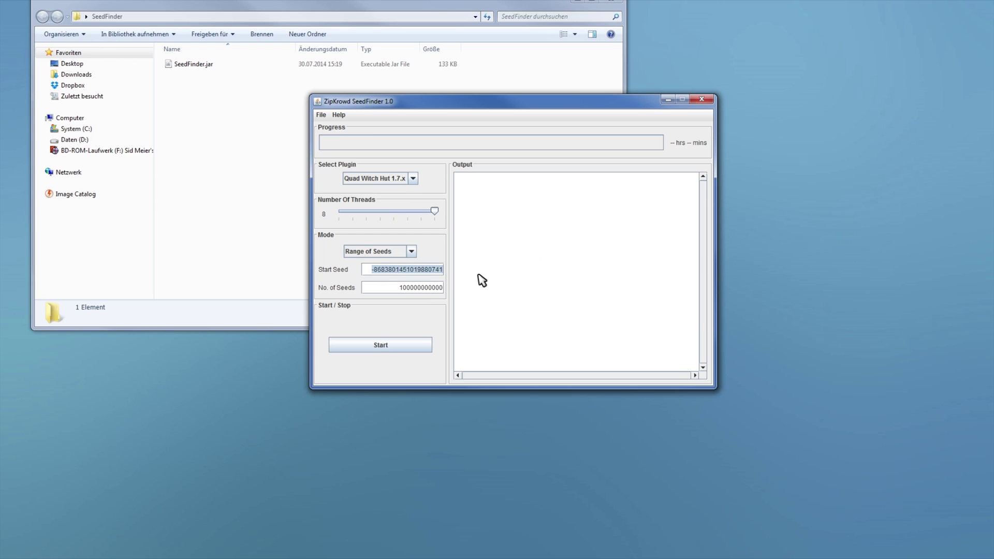
left_click(377, 271)
left_click_drag(432, 270, 397, 269)
left_click(477, 278)
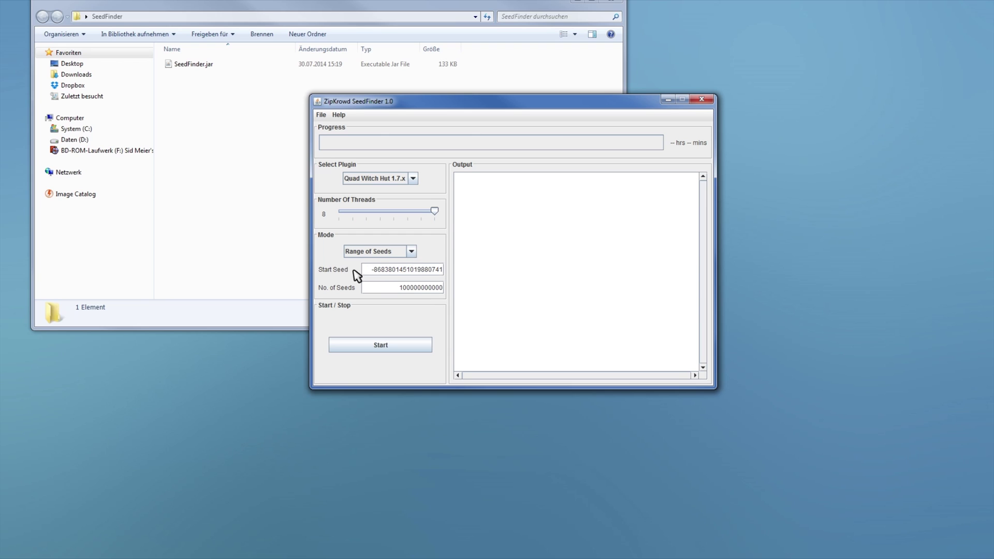
left_click_drag(377, 270, 357, 266)
left_click(429, 269)
left_click(407, 266)
left_click_drag(422, 291, 453, 291)
left_click(439, 291)
left_click(372, 349)
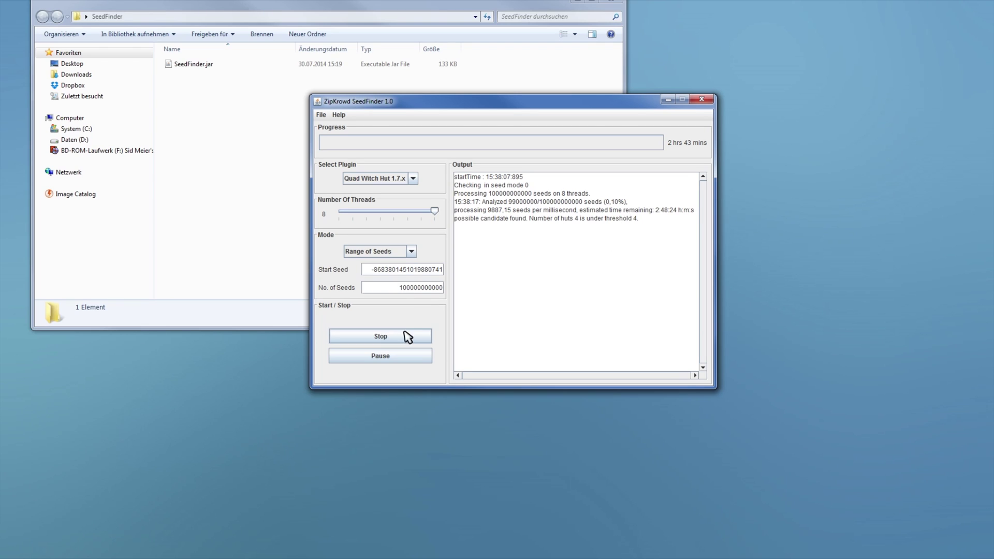
- Pause the search, reposition the SeedFinder window, and resume searching
left_click(387, 357)
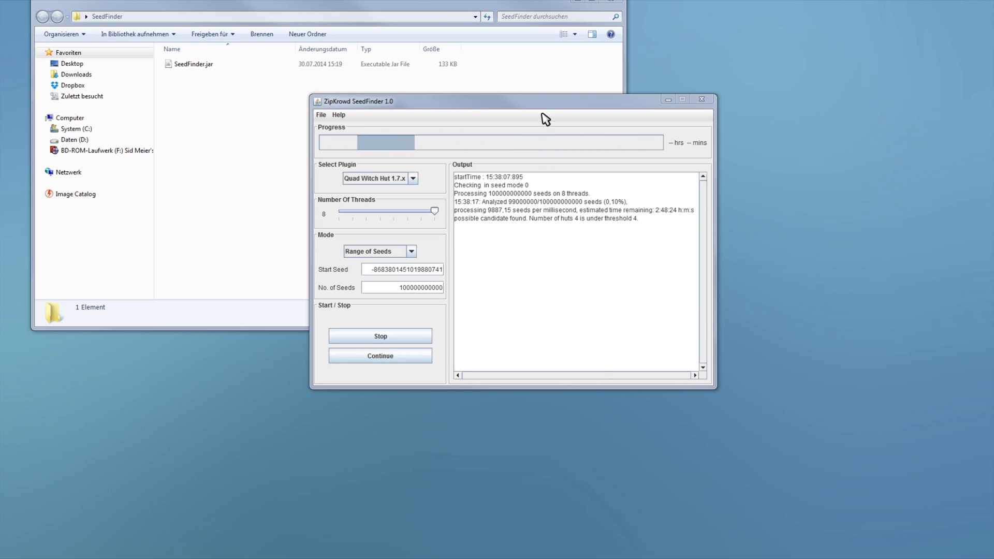
left_click_drag(571, 102, 645, 71)
left_click(451, 364)
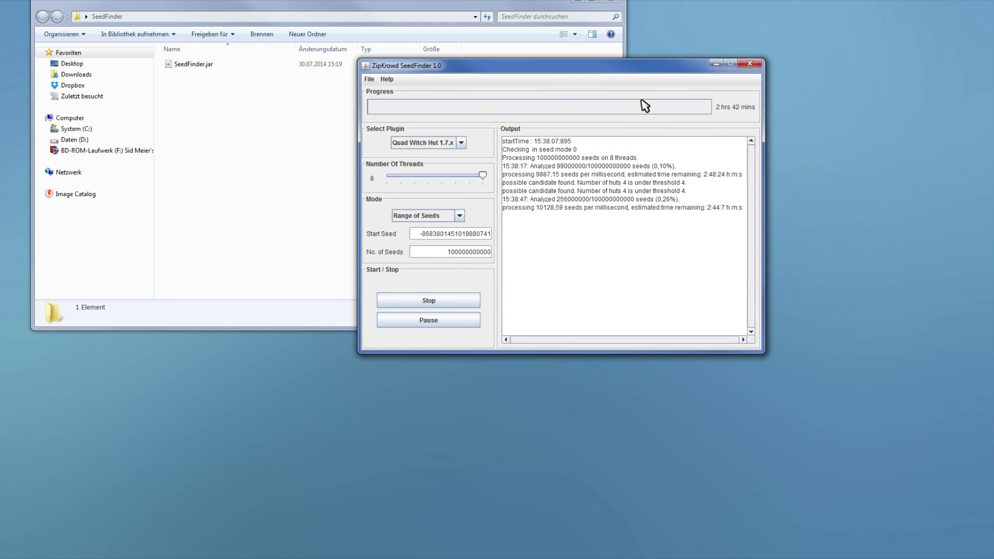
mouse_move(645, 105)
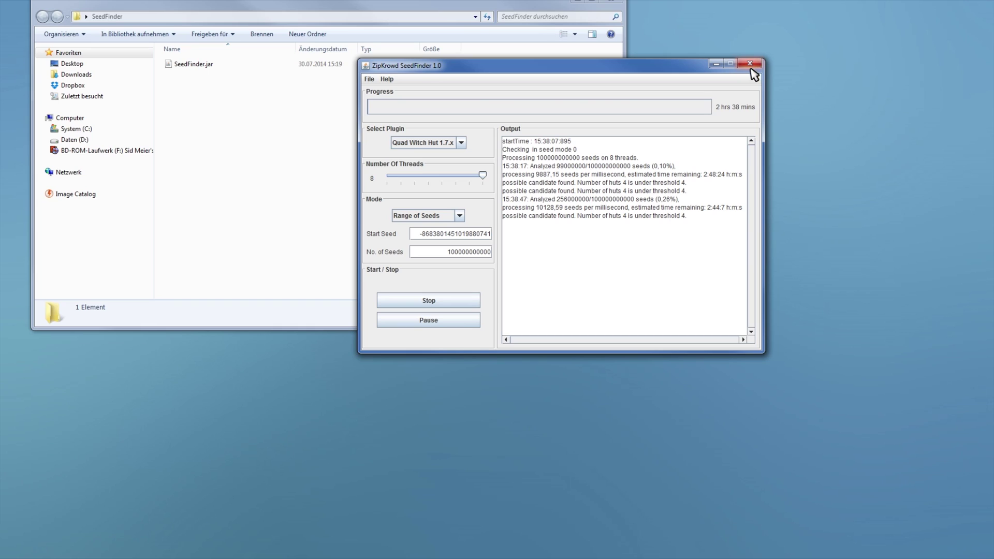
- Pause, glance at the File menu, resume, then stop the search to get its summary
left_click(450, 319)
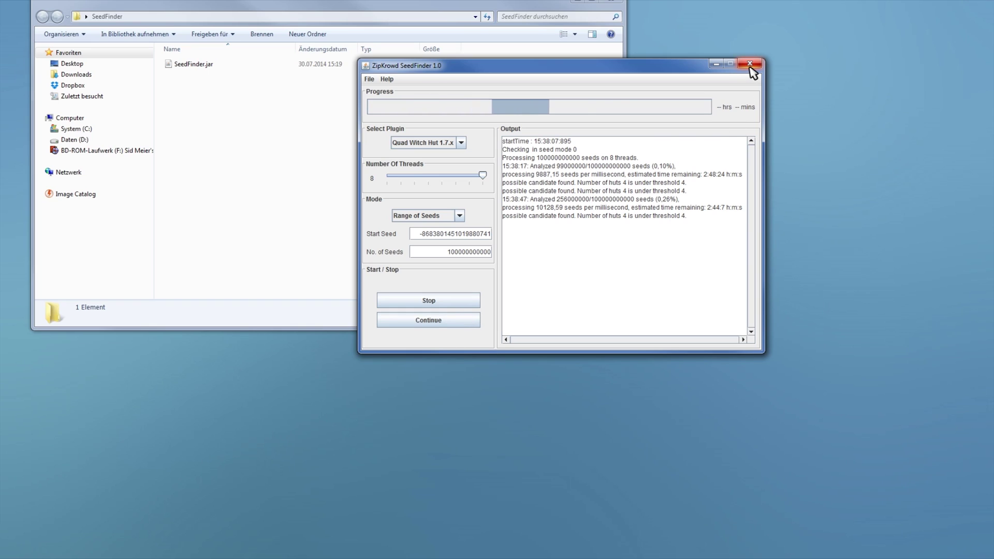
left_click(369, 79)
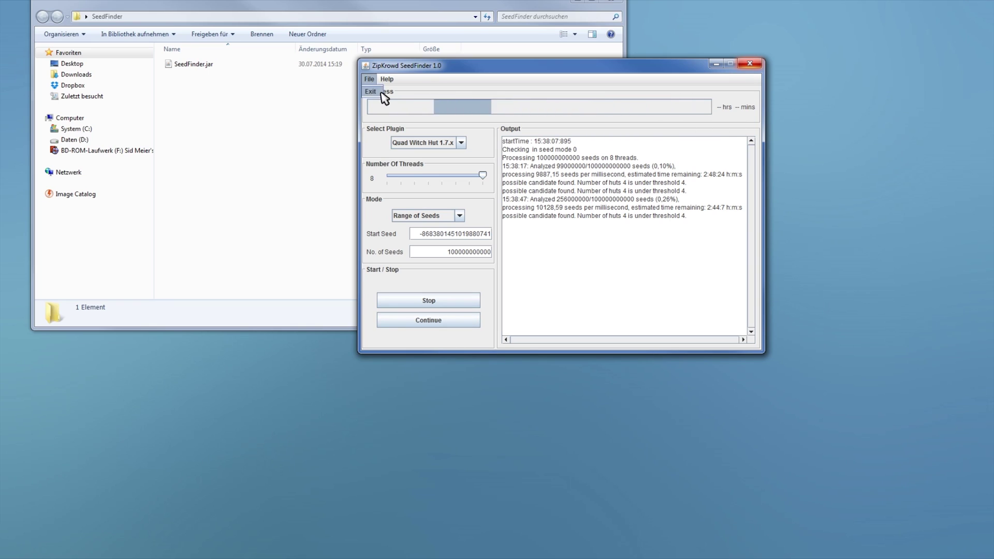
left_click(370, 81)
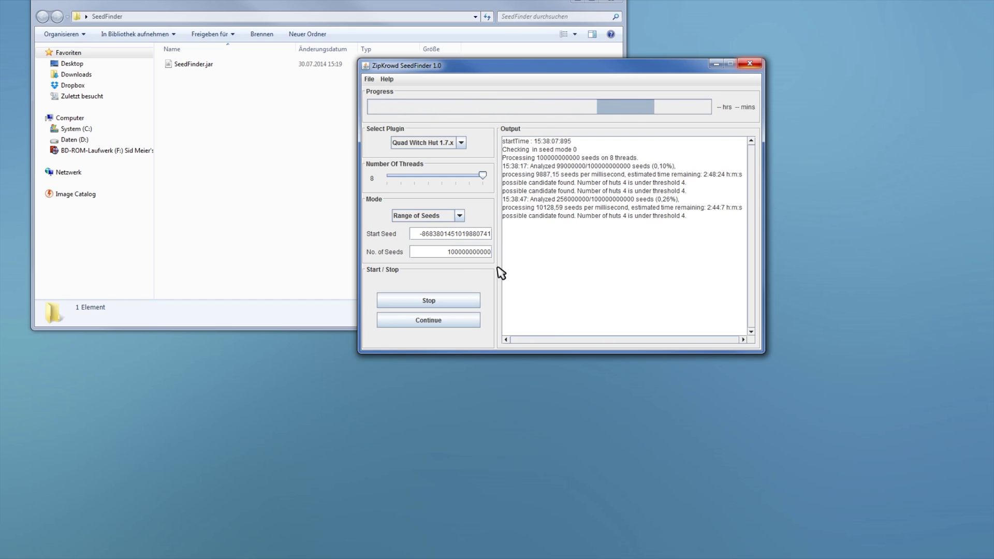
left_click(440, 320)
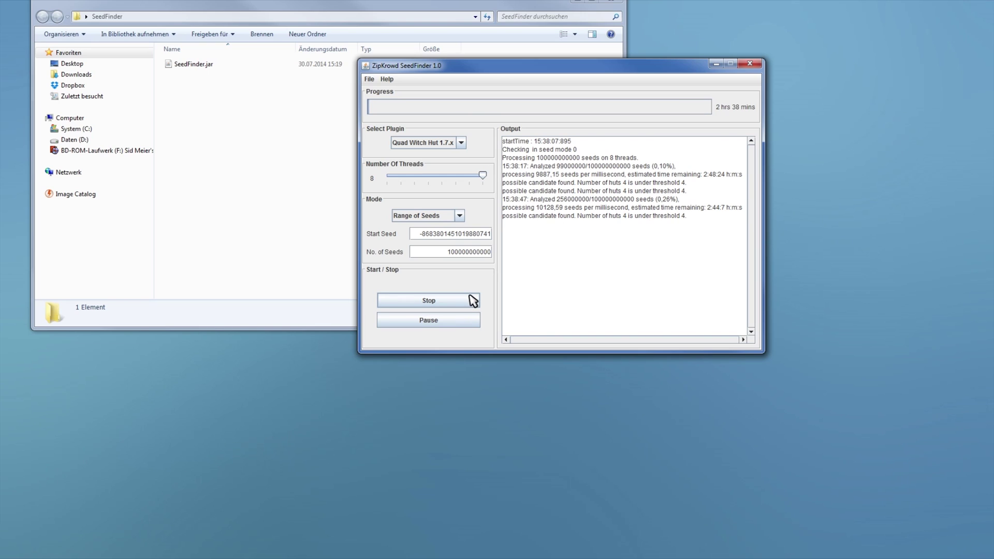
left_click(440, 300)
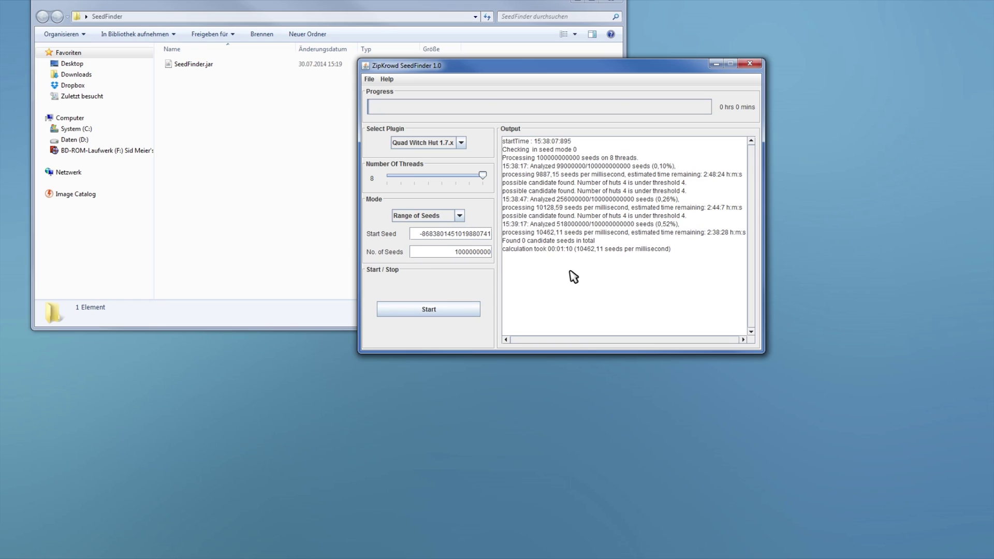
key("BackSpace")
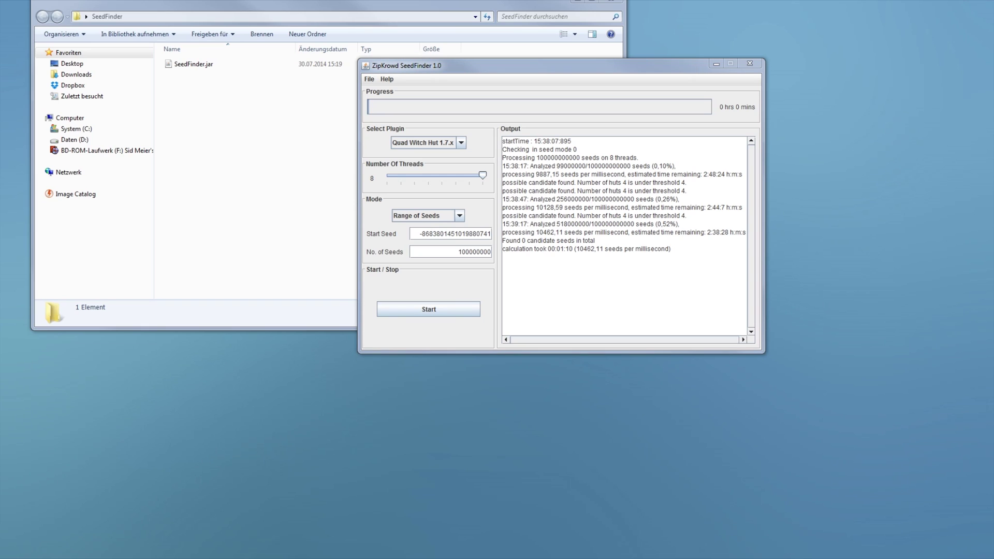
triple_click(414, 232)
key("ctrl+v")
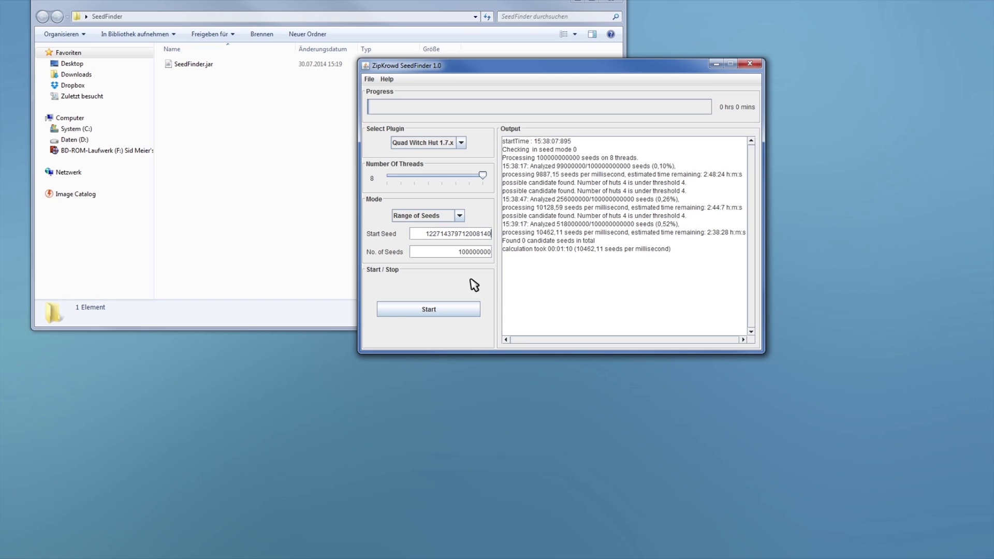
left_click(466, 312)
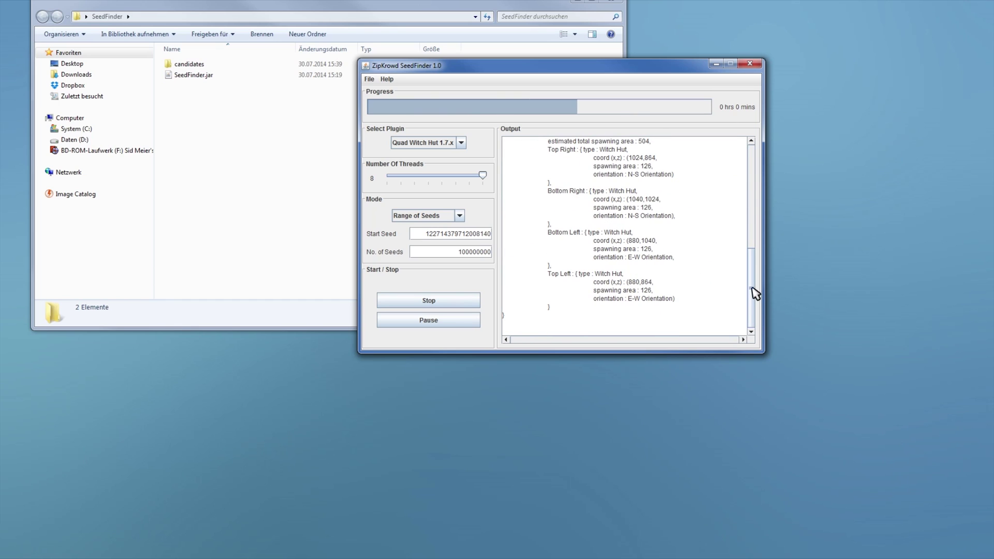
- Highlight the Output line reporting one candidate seed found
left_click_drag(752, 288, 758, 329)
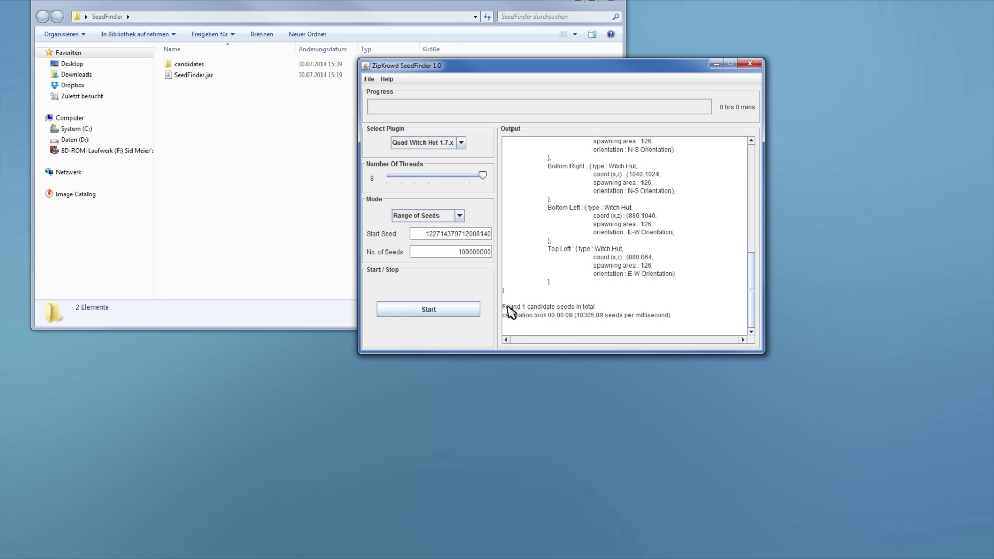
left_click_drag(508, 306, 616, 312)
left_click(619, 314)
left_click_drag(522, 311, 599, 311)
left_click(606, 311)
- Review the QuadWitchCandidate heading, its center coordinates, and total spawning area 504
scroll(611, 311, "up", 1)
scroll(611, 310, "up", 5)
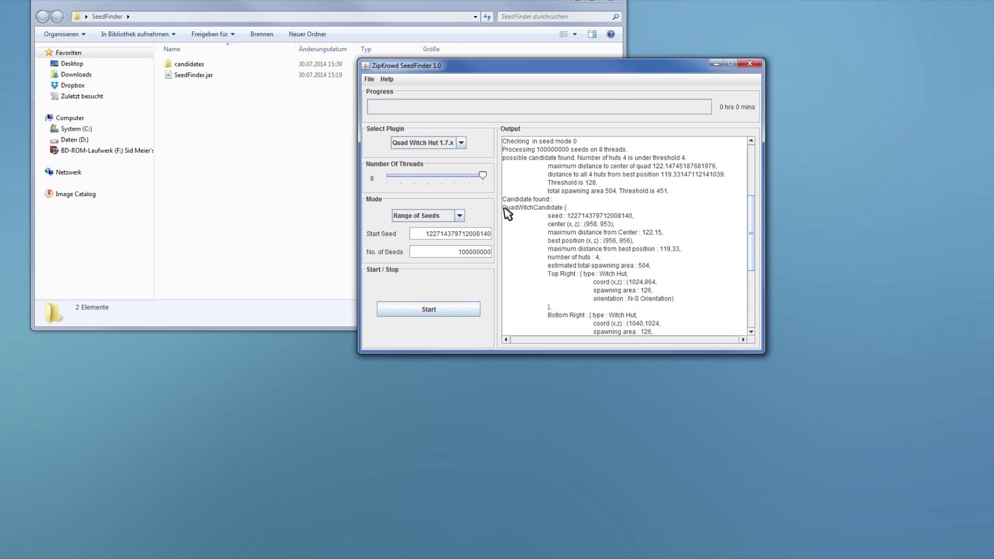
left_click_drag(504, 207, 572, 209)
left_click(582, 209)
left_click_drag(594, 223, 619, 226)
left_click(619, 226)
scroll(659, 251, "down", 1)
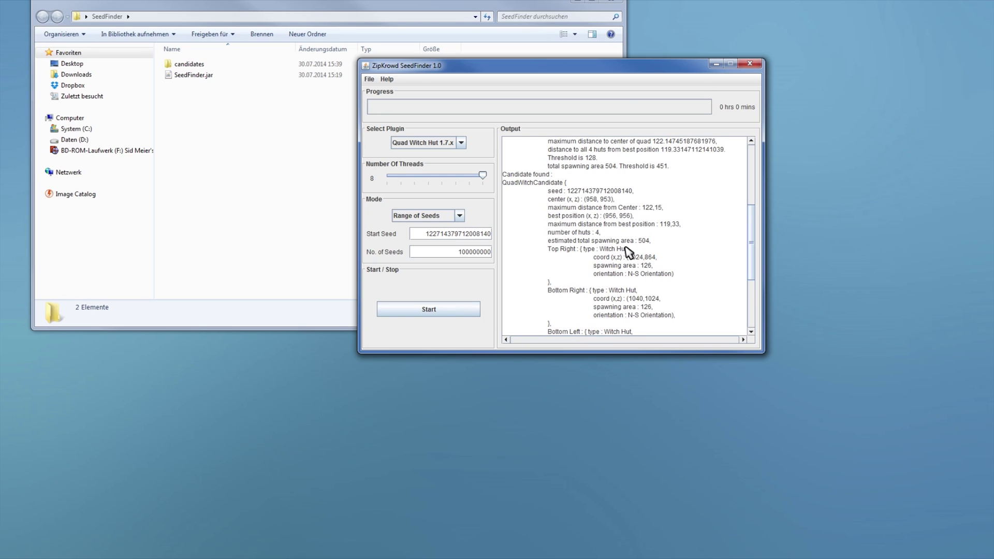
left_click_drag(635, 240, 655, 241)
left_click(657, 242)
scroll(616, 263, "down", 3)
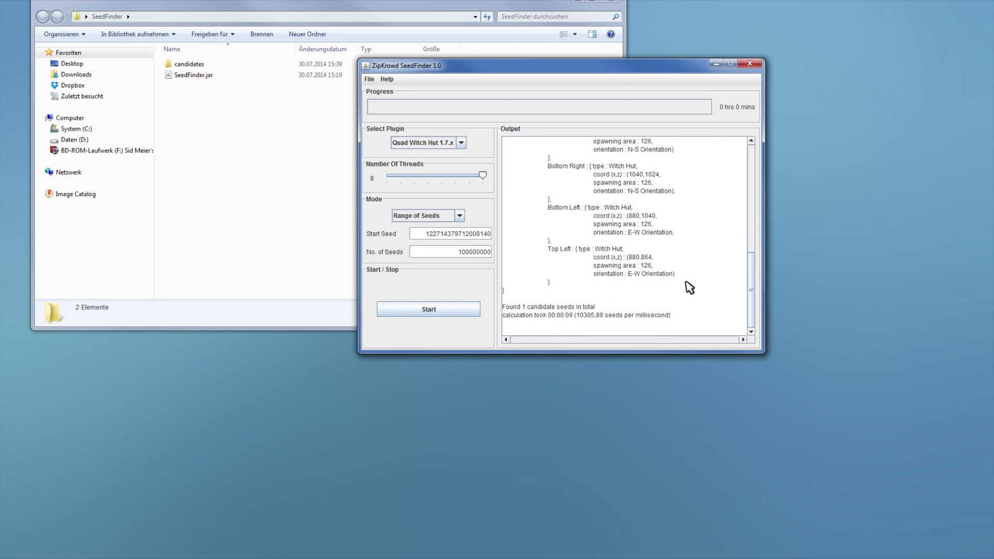
- Open the new candidates folder and widen the Name column to show the file name
left_click(268, 150)
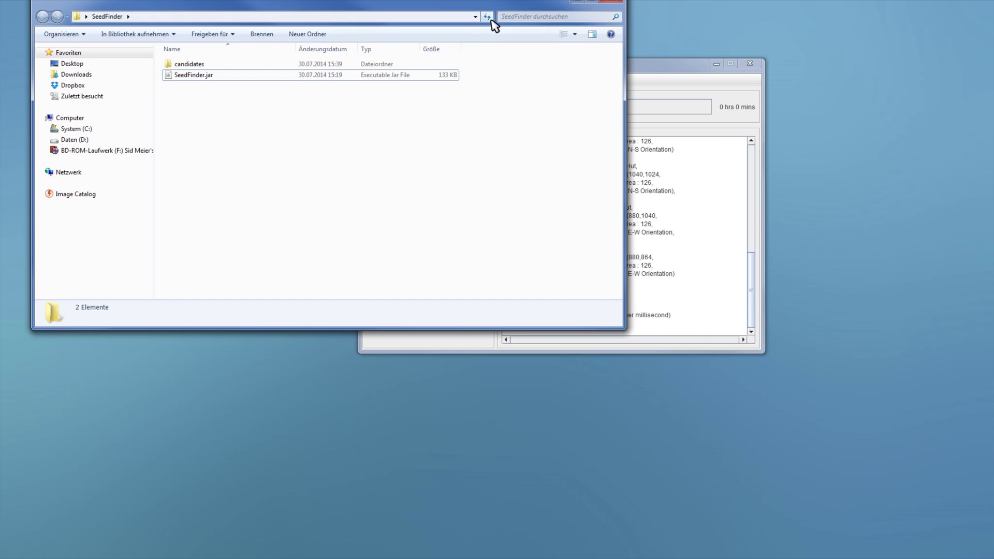
left_click(201, 67)
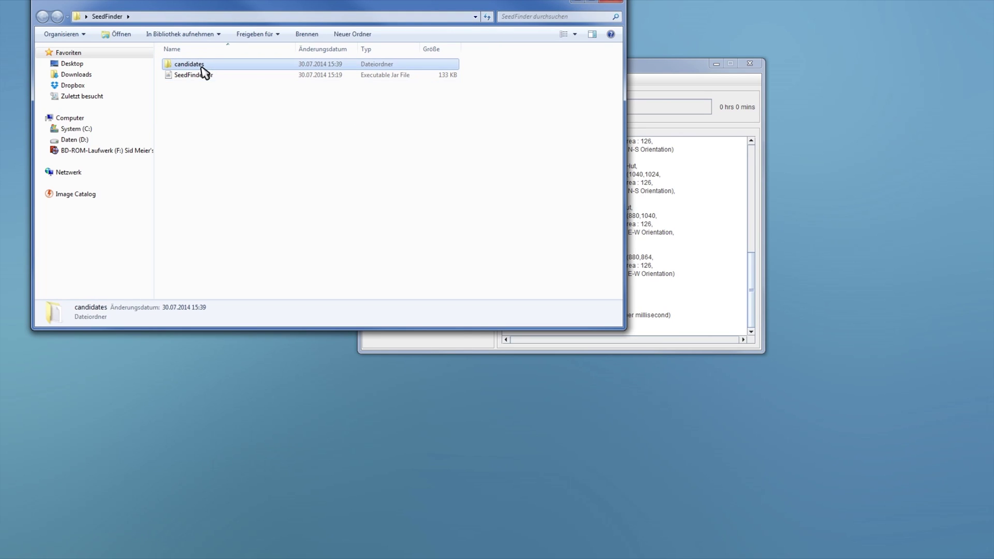
double_click(202, 67)
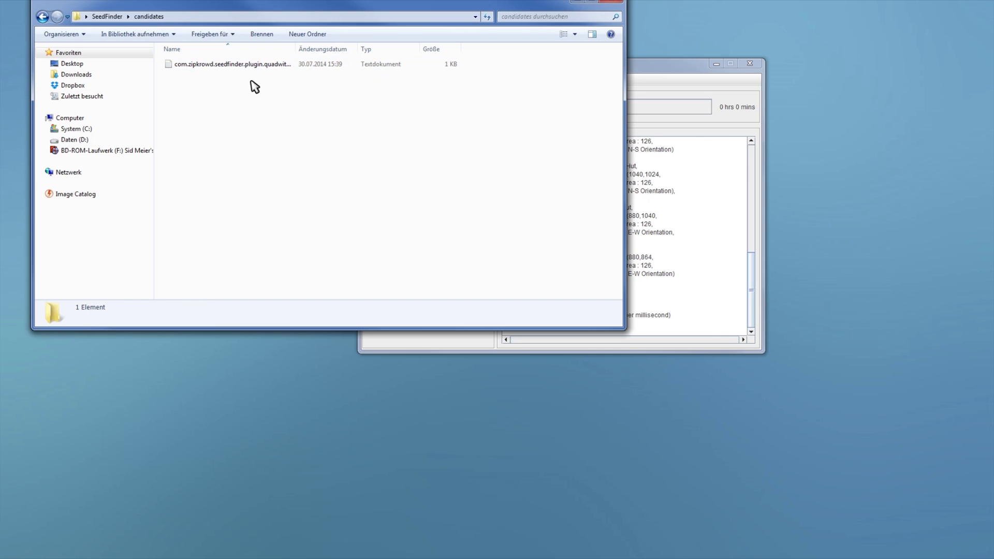
left_click_drag(298, 49, 400, 65)
- Open the QuadWitchHutCandidate.txt file in Notepad and highlight the seed number
left_click(293, 70)
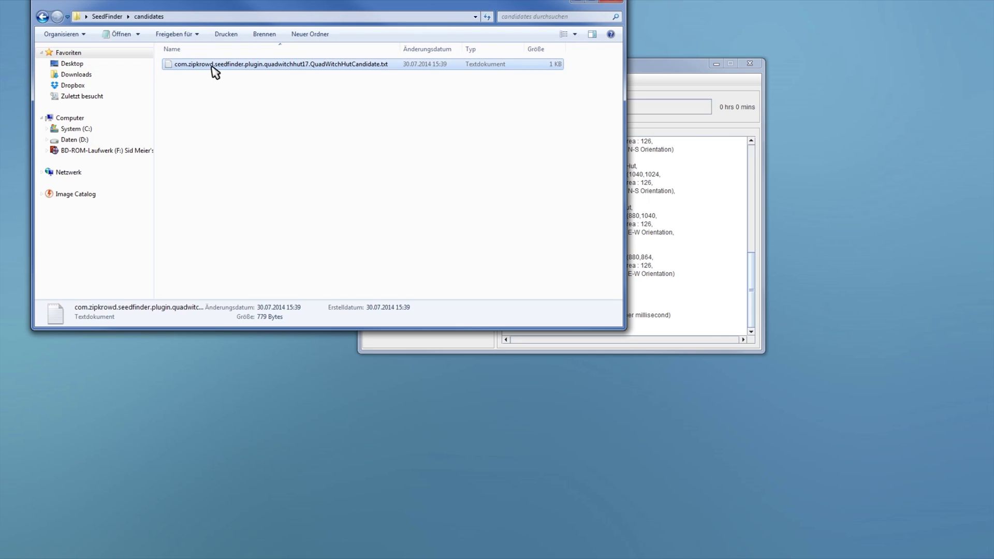
double_click(357, 67)
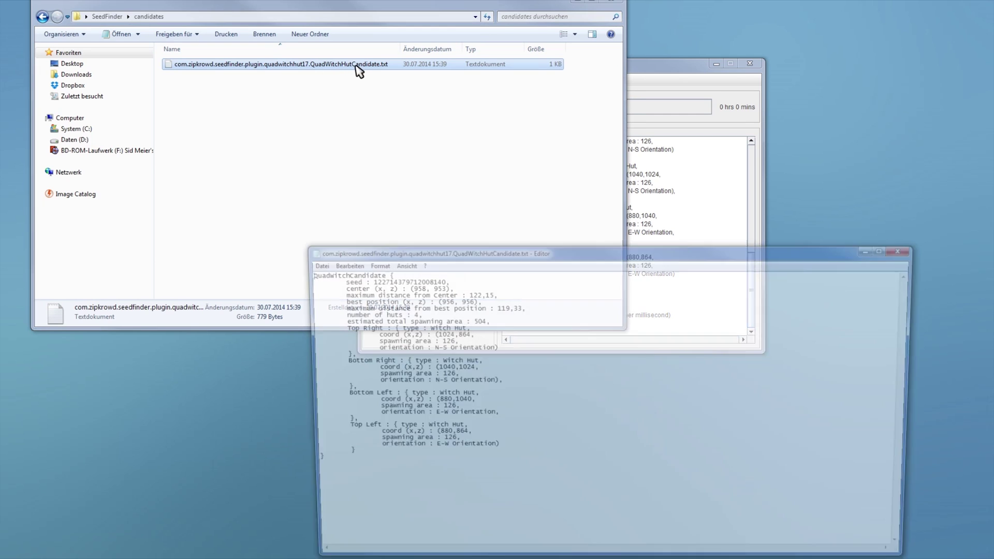
left_click_drag(542, 251, 581, 133)
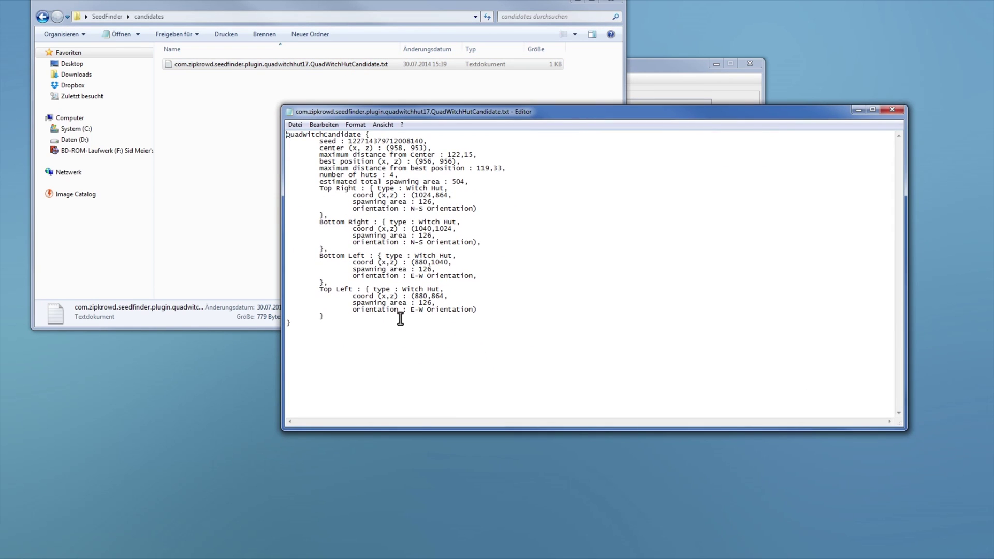
left_click_drag(349, 141, 510, 144)
left_click(561, 156)
- Close the candidate text file and quit SeedFinder
left_click(892, 109)
left_click(546, 166)
left_click(738, 222)
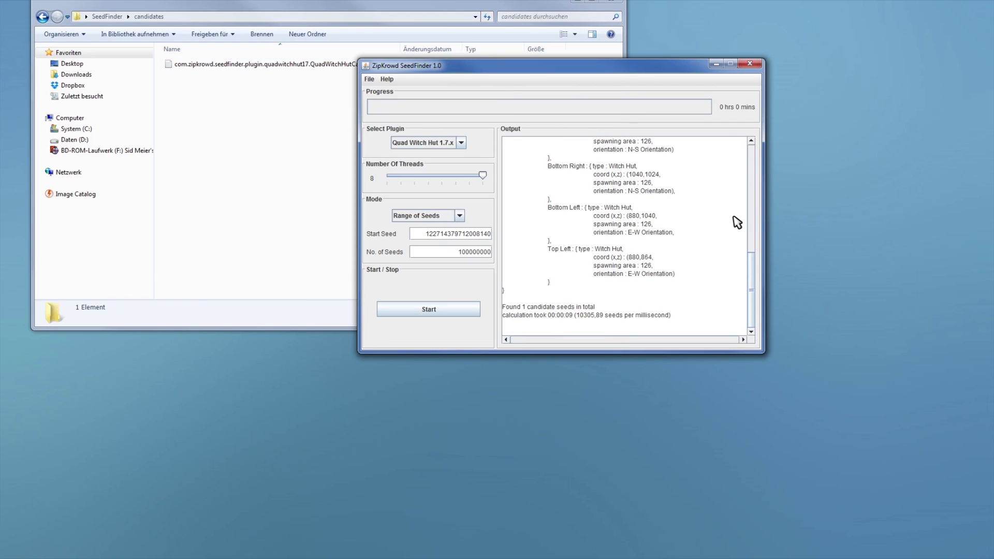
left_click(758, 65)
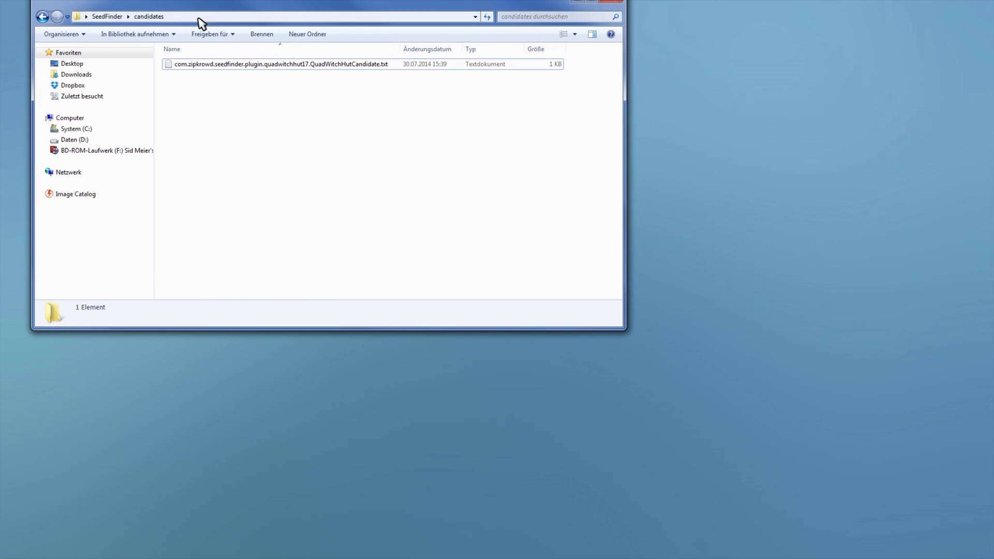
- Relaunch SeedFinder.jar from the SeedFinder folder and place its window over the folder
left_click(115, 15)
left_click_drag(289, 14, 517, 69)
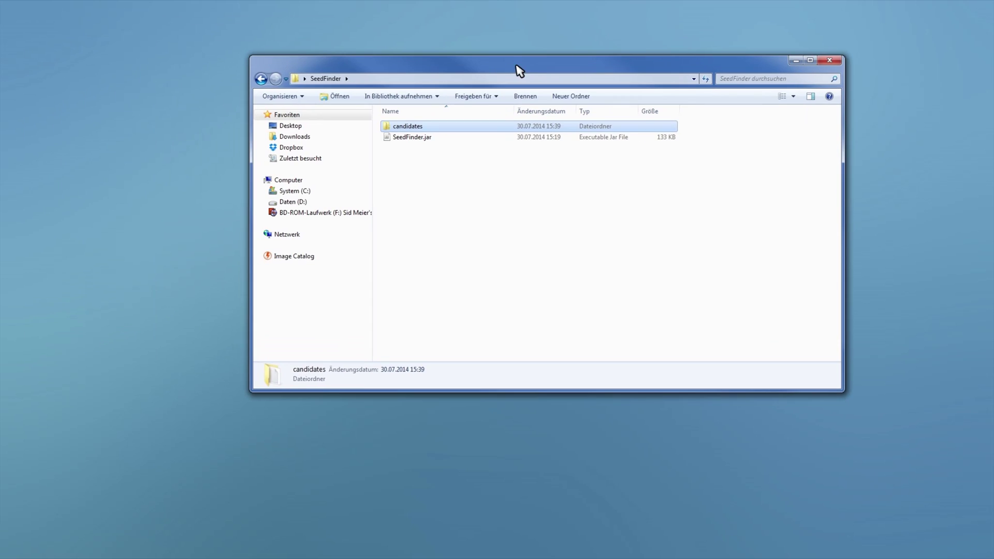
double_click(430, 141)
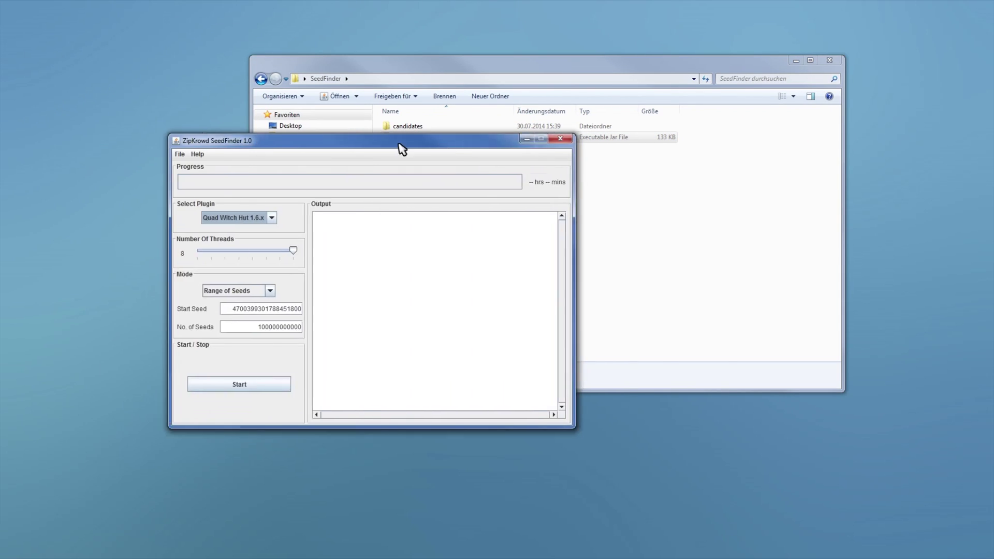
left_click_drag(449, 149, 551, 126)
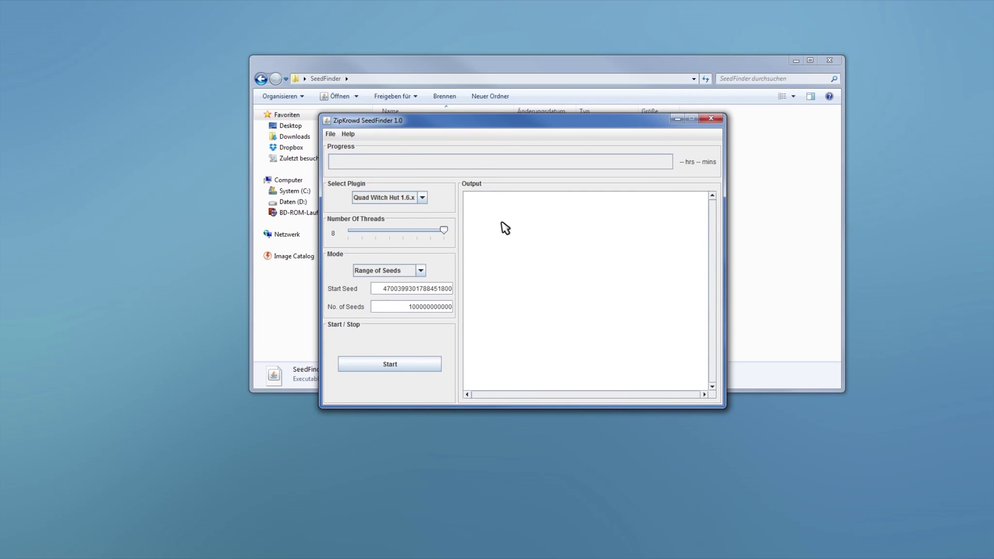